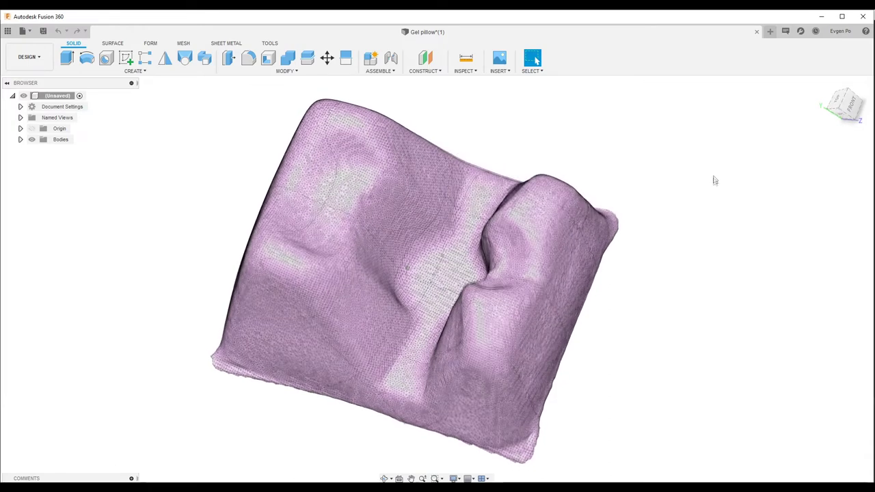
Step: Open the Gel pillow.stl mesh from the Desktop folder as a new design
click(23, 31)
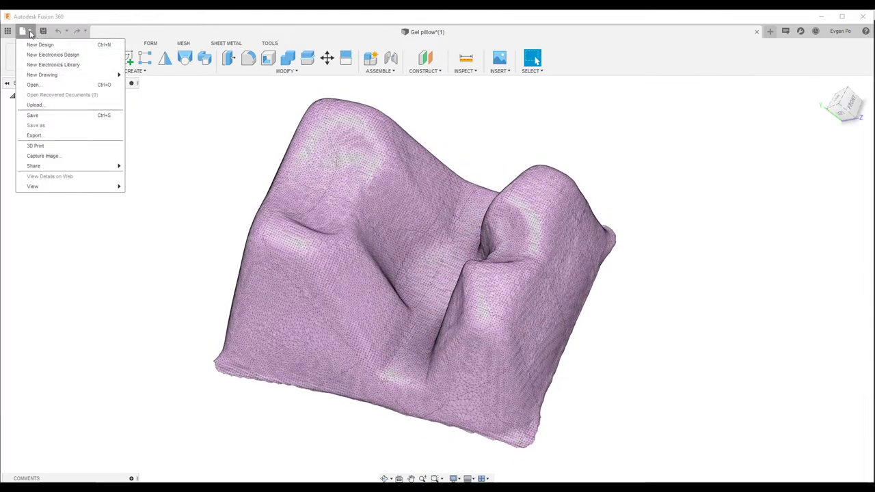
click(33, 84)
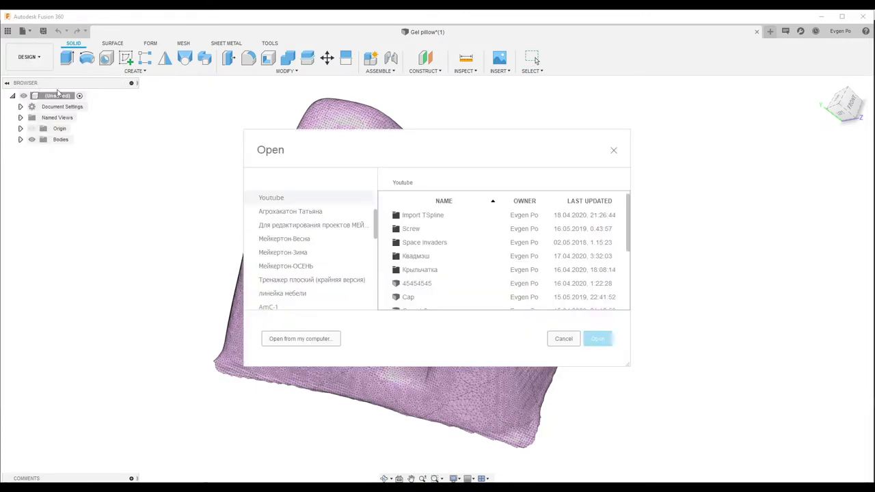
click(306, 340)
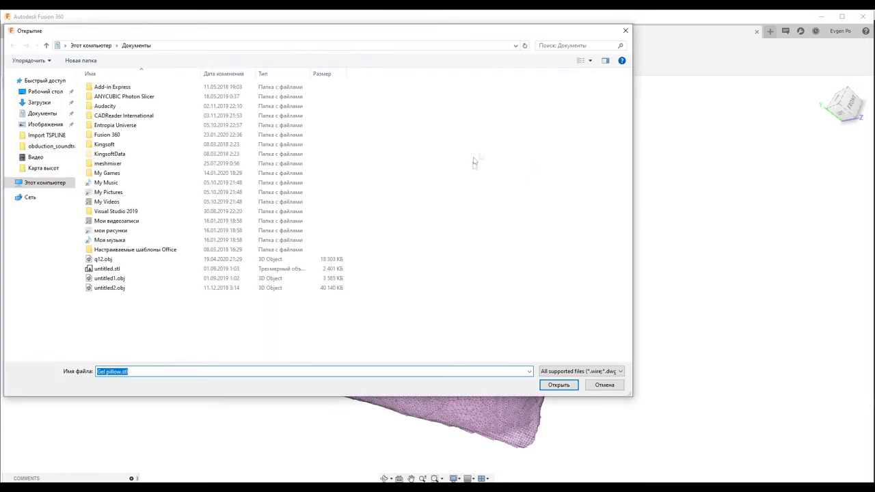
click(45, 91)
double_click(452, 97)
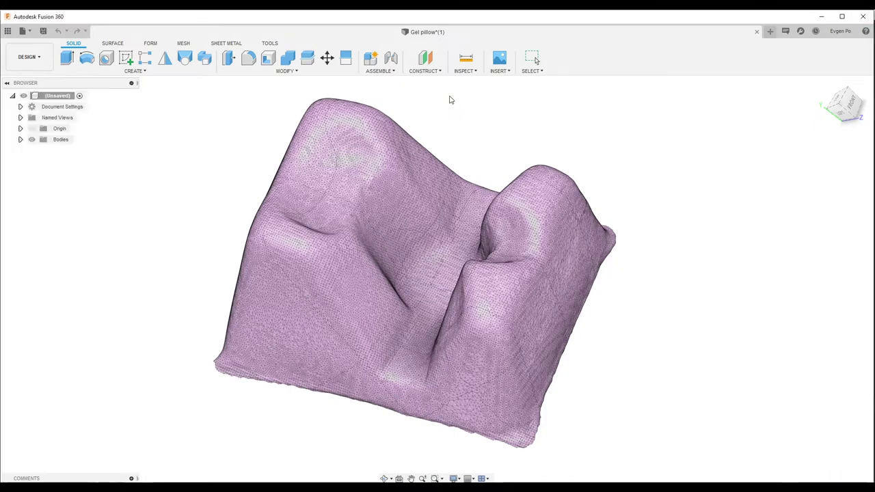
Step: Orbit and zoom around the head mesh in the 12 design to inspect it
scroll(446, 273, up, 5)
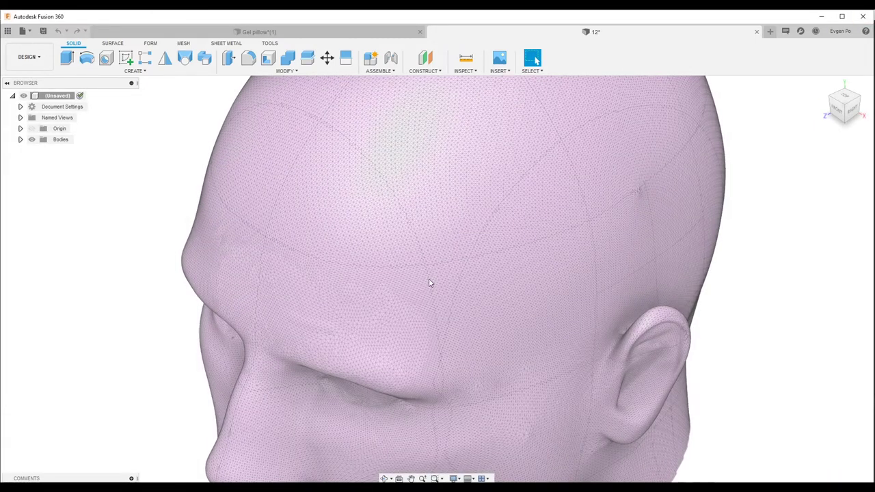
shift+middle_drag(430, 281, 428, 246)
scroll(410, 254, up, 3)
scroll(410, 254, up, 3)
scroll(410, 254, down, 3)
scroll(410, 254, down, 3)
scroll(410, 253, down, 5)
mouse_move(404, 245)
shift+middle_down()
mouse_move(416, 236)
mouse_move(401, 249)
shift+middle_up()
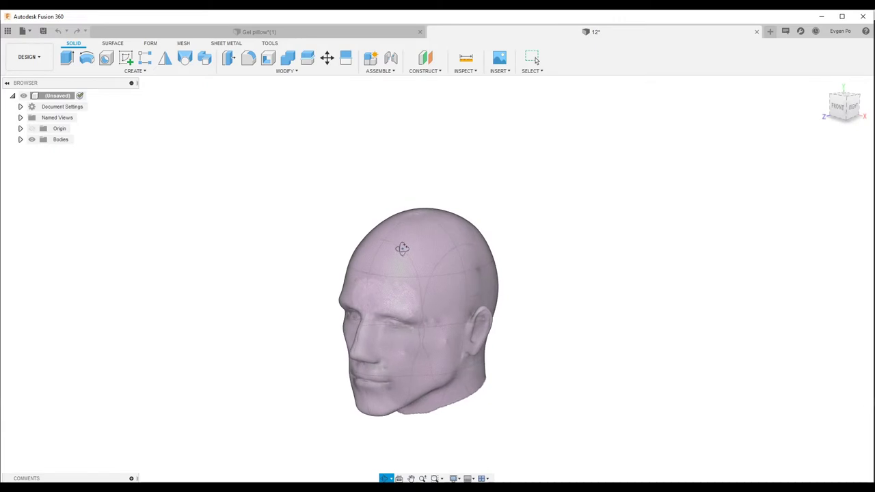
mouse_move(404, 291)
shift+middle_down()
mouse_move(430, 199)
mouse_move(426, 367)
shift+middle_up()
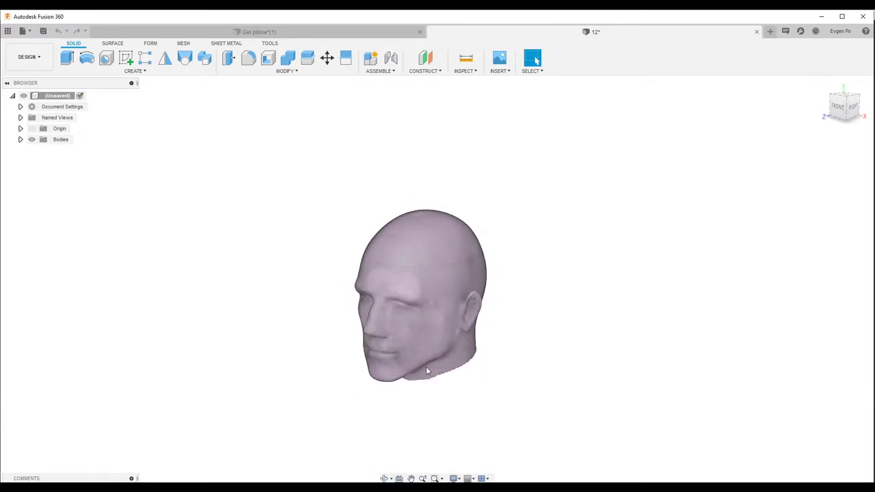
scroll(425, 367, up, 2)
scroll(414, 193, up, 3)
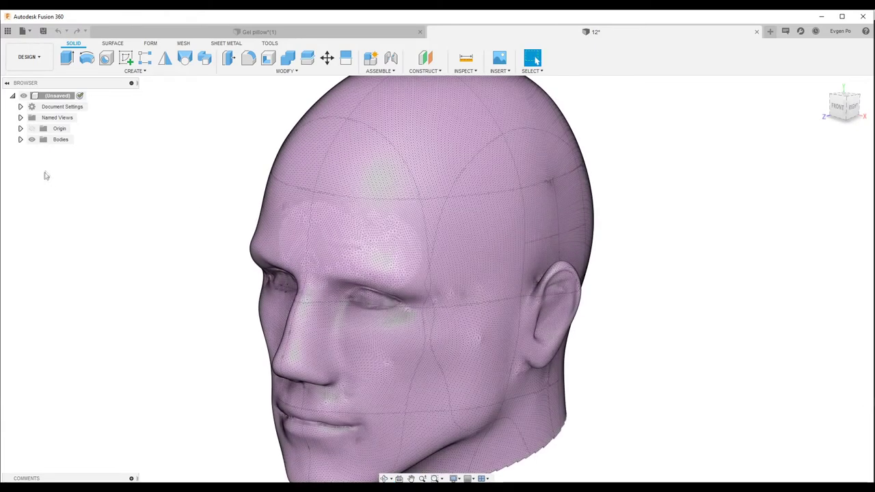
Step: Expand the Bodies folder to reveal MeshBody1 and bring up its context menu
click(20, 140)
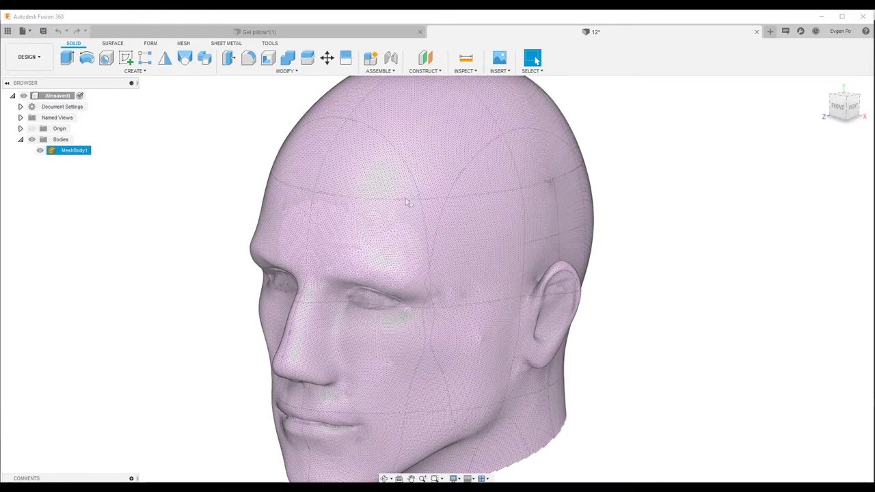
scroll(402, 199, up, 3)
scroll(390, 196, up, 2)
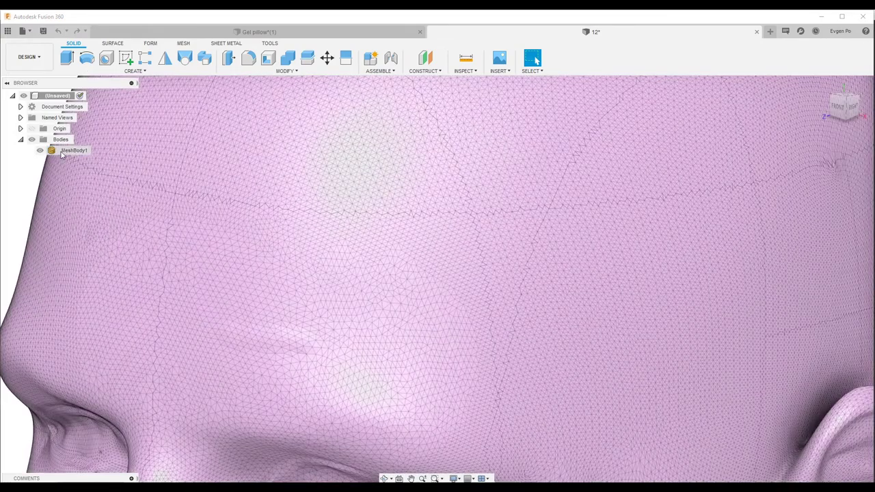
right_click(58, 152)
click(90, 205)
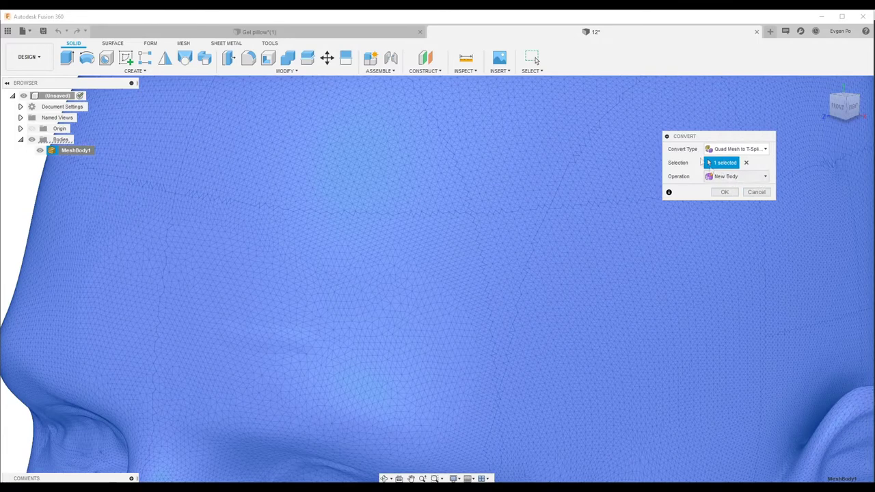
click(721, 189)
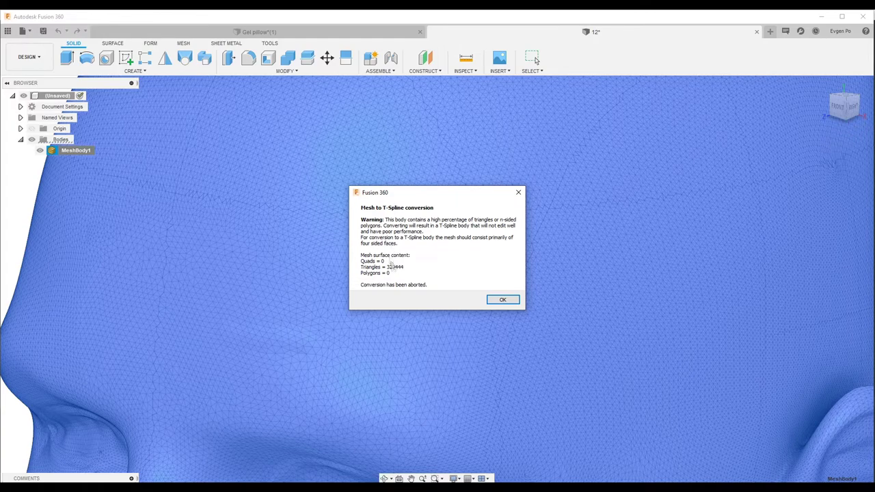
click(502, 300)
scroll(403, 232, down, 5)
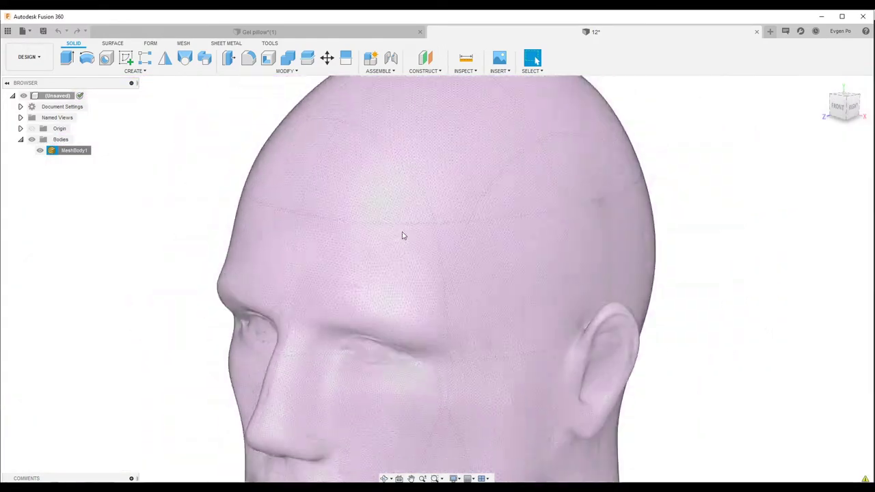
scroll(402, 235, down, 3)
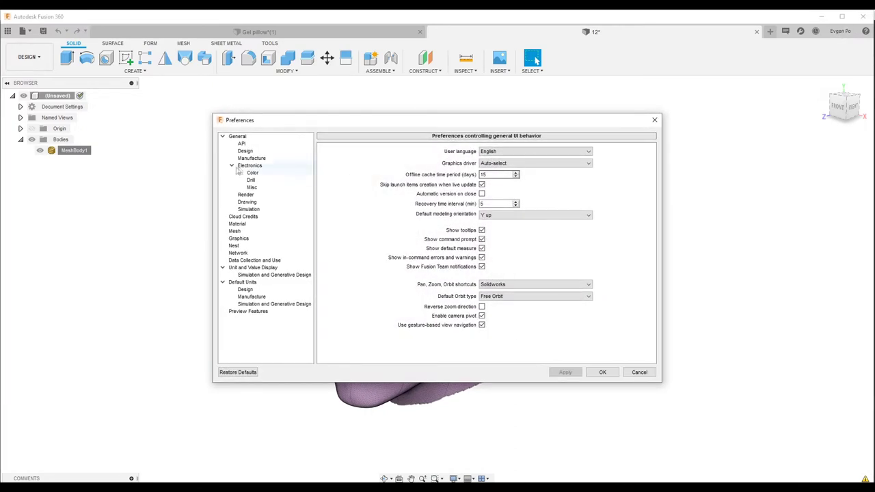
click(235, 231)
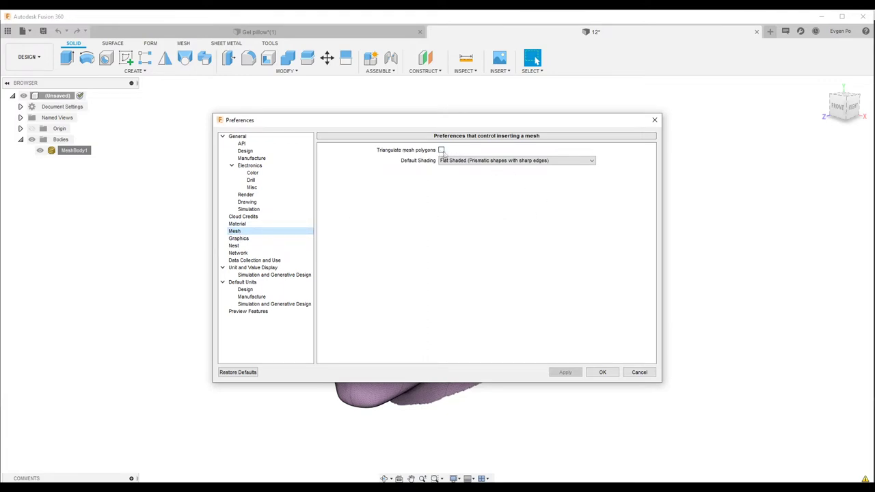
click(600, 374)
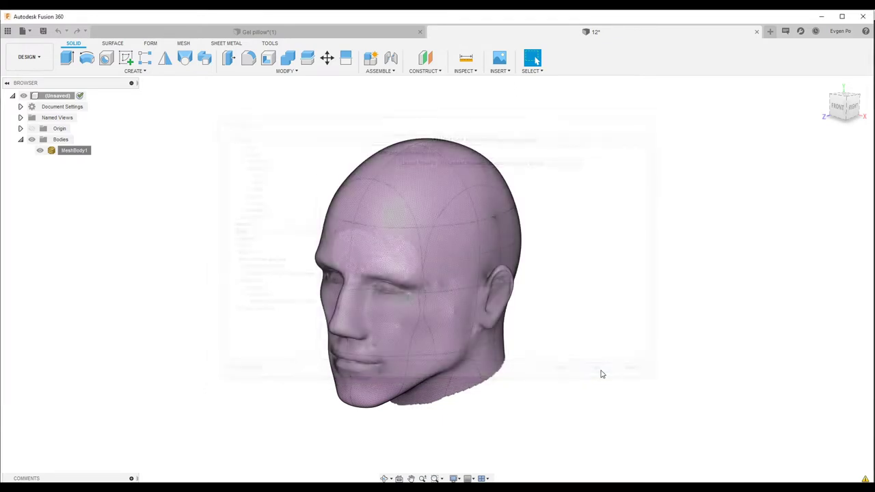
click(22, 31)
Step: Open q12.obj from the Documents folder as its own design
click(36, 86)
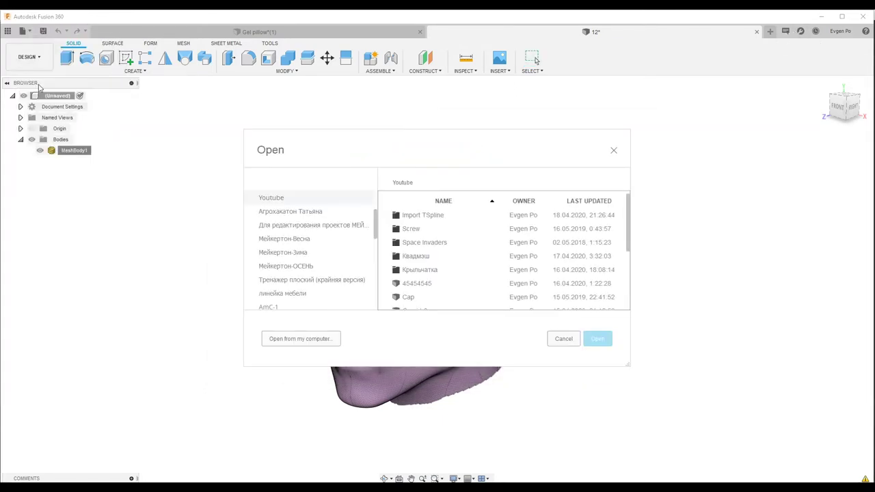
click(287, 338)
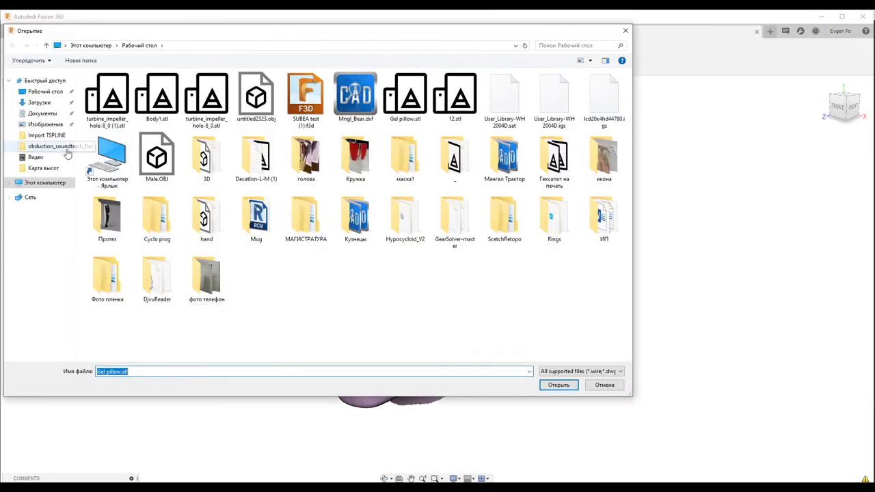
click(42, 113)
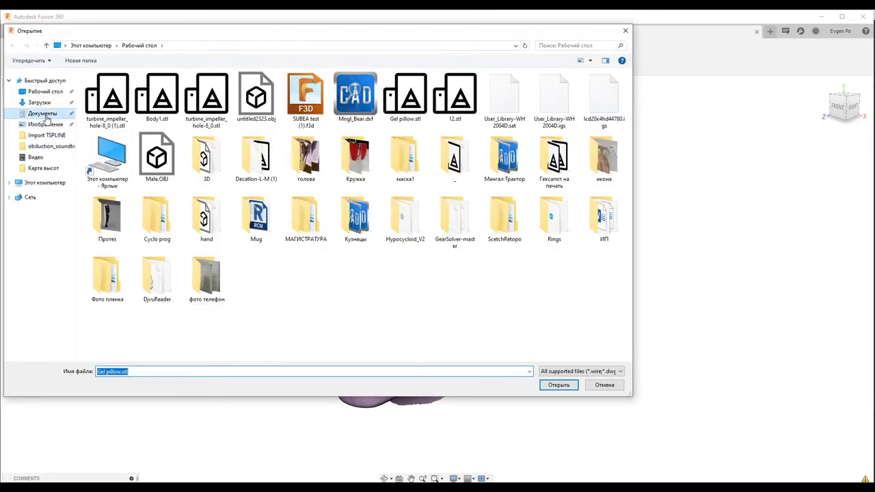
double_click(103, 259)
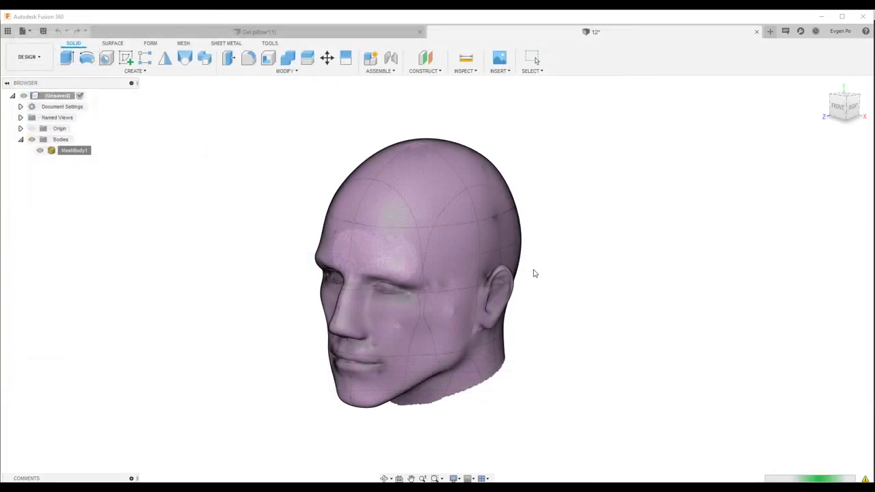
Step: Orbit and zoom the q12 head, then bring up the account menu
mouse_move(533, 270)
shift+middle_down()
mouse_move(464, 275)
mouse_move(430, 229)
mouse_move(410, 224)
mouse_move(408, 237)
shift+middle_up()
scroll(430, 228, up, 5)
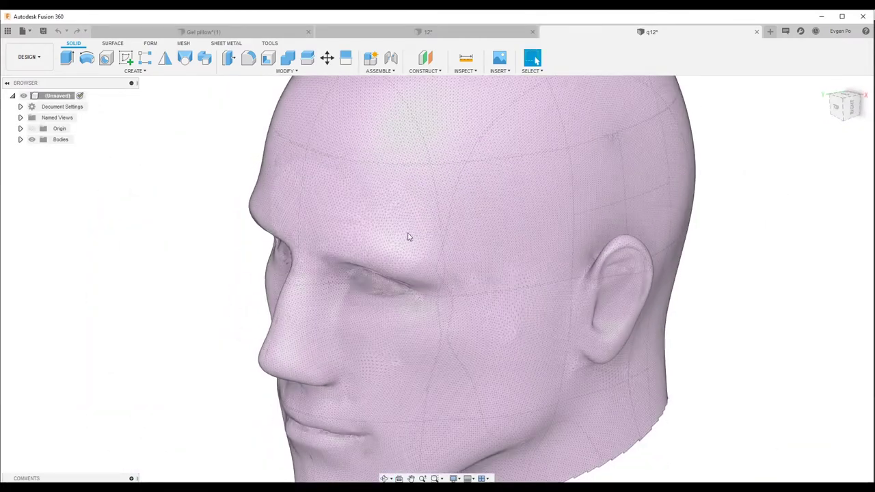
click(846, 33)
Step: Turn off Triangulate mesh polygons in the Mesh preferences and confirm with OK
click(846, 65)
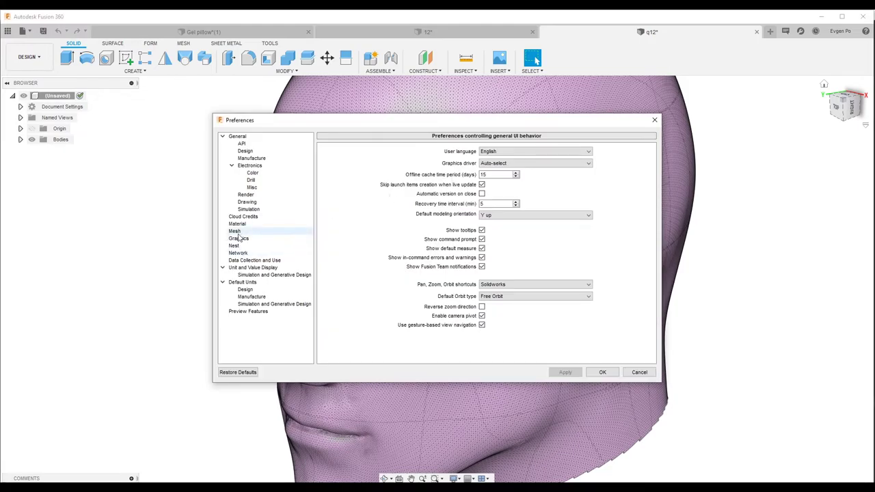
click(262, 231)
click(441, 151)
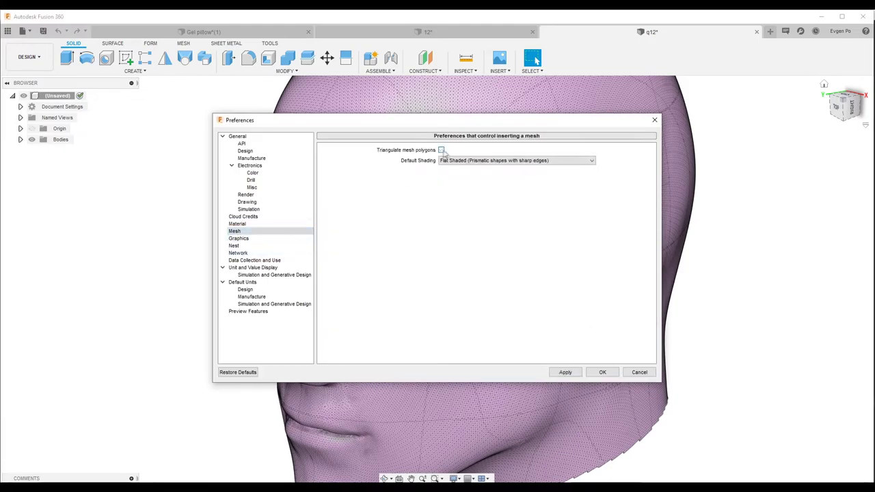
click(602, 373)
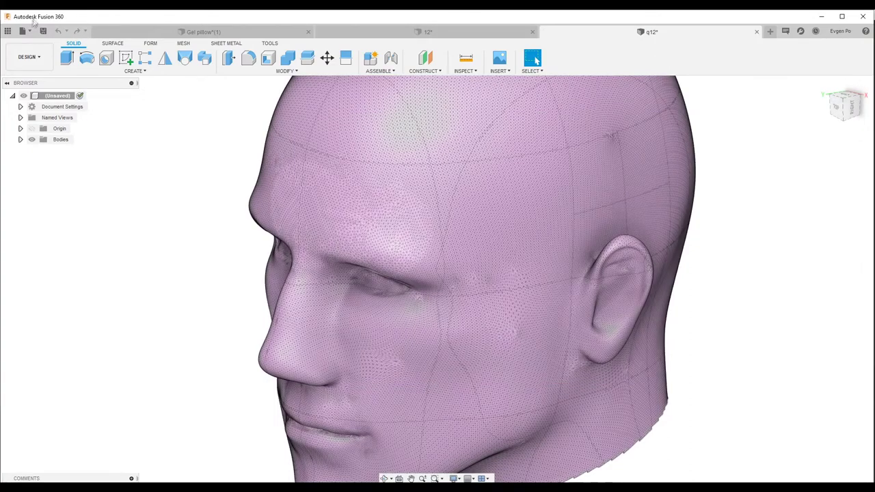
click(27, 32)
Step: Open q12.obj from the computer again as a new design and view it front-left
click(55, 86)
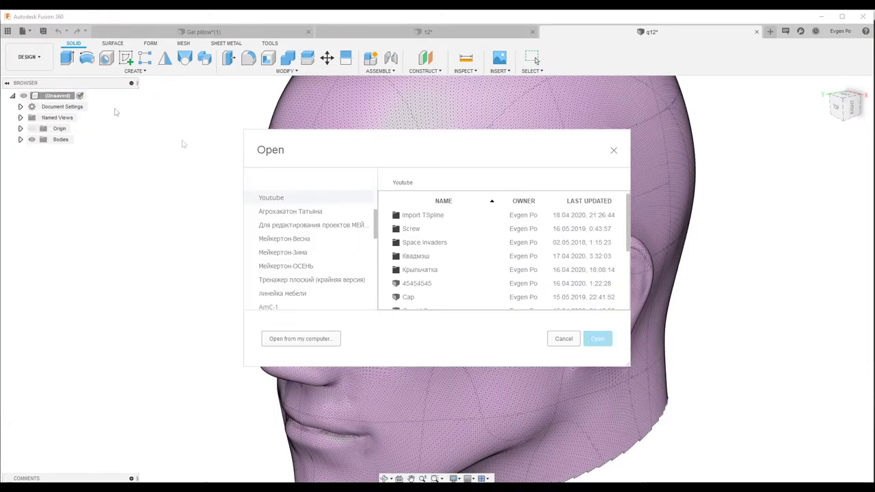
click(305, 339)
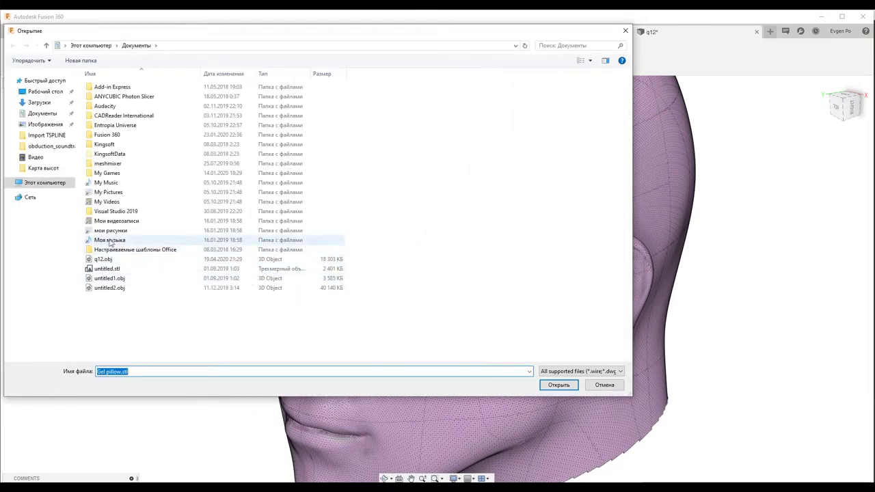
double_click(104, 260)
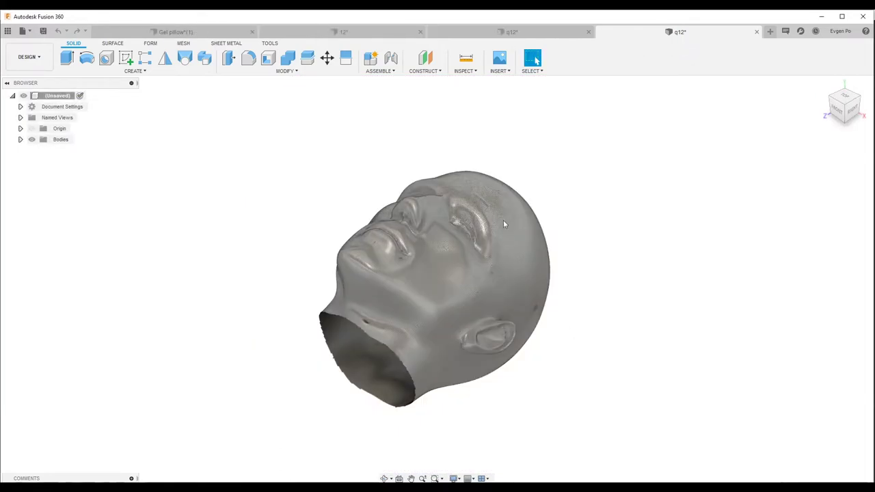
shift+middle_drag(503, 225, 411, 228)
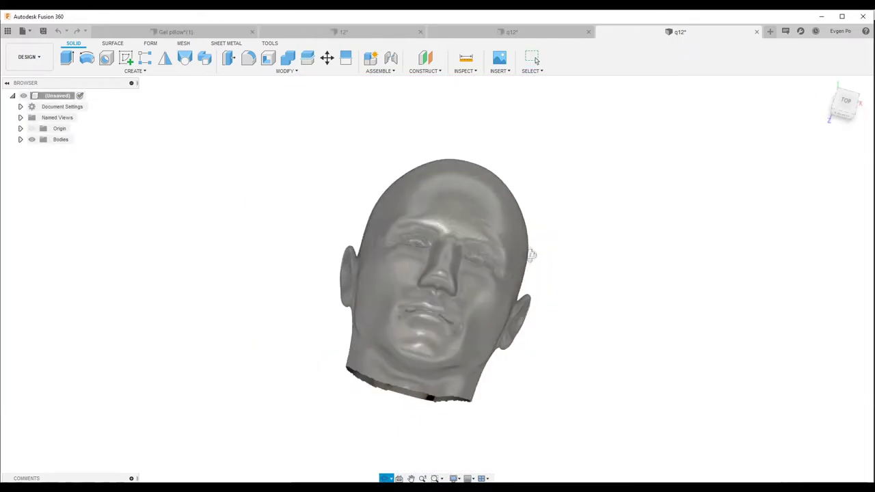
Step: Expand Bodies and convert the q12 mesh body, confirming with OK
scroll(411, 229, up, 5)
scroll(412, 231, down, 1)
shift+middle_drag(407, 227, 445, 228)
scroll(433, 229, down, 3)
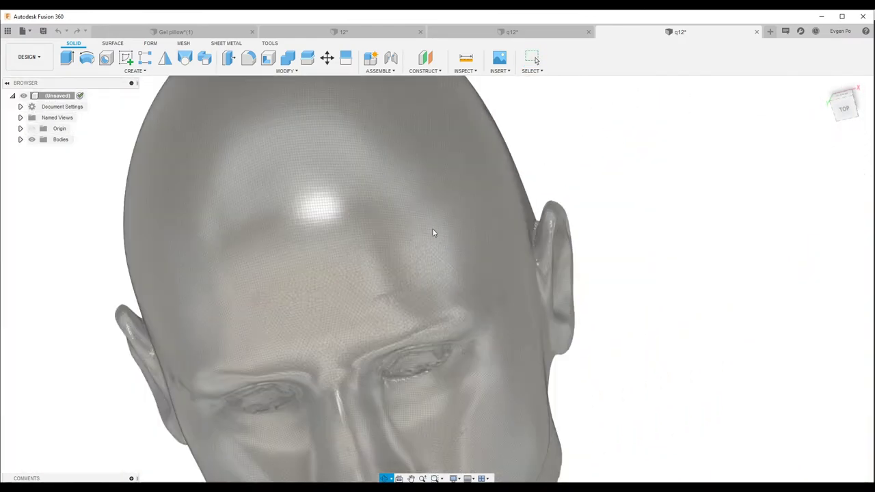
click(20, 140)
right_click(63, 150)
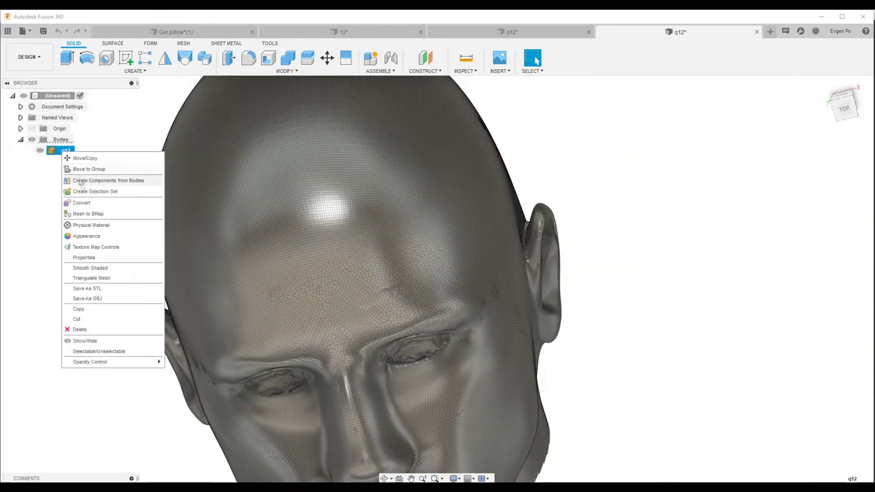
click(83, 201)
click(725, 192)
Step: Orbit around the converted head to inspect the neck cut and face
shift+middle_drag(531, 264, 403, 226)
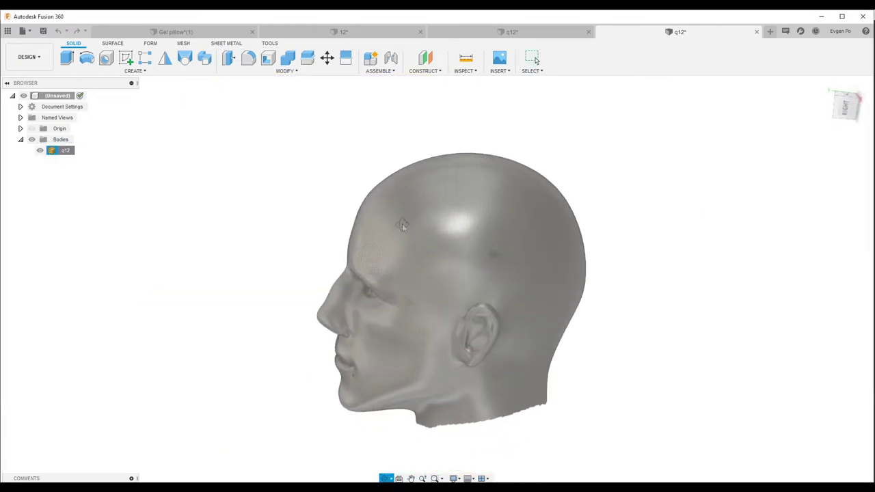
shift+middle_drag(355, 256, 385, 371)
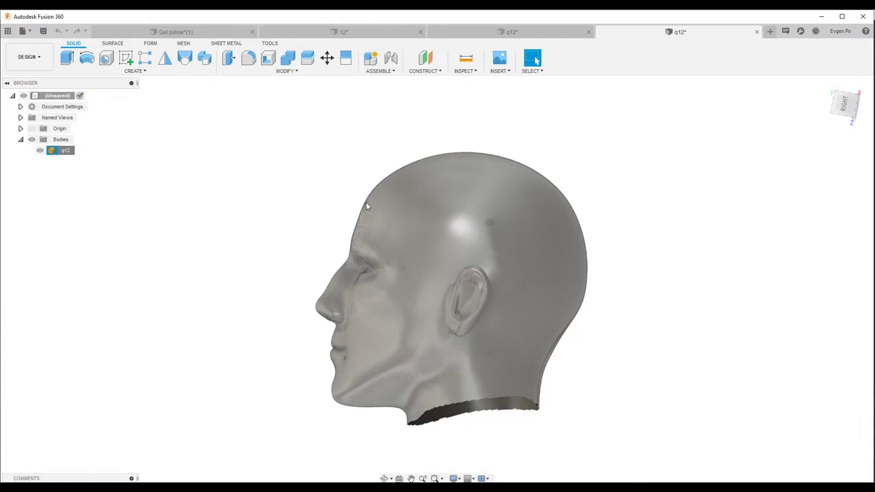
shift+middle_drag(394, 209, 451, 264)
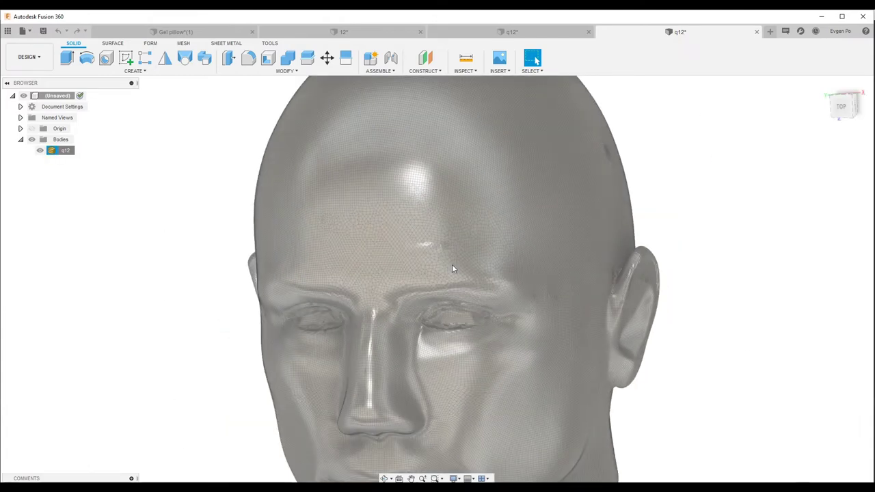
scroll(452, 266, down, 3)
mouse_move(448, 260)
shift+middle_down()
mouse_move(376, 239)
mouse_move(409, 265)
shift+middle_up()
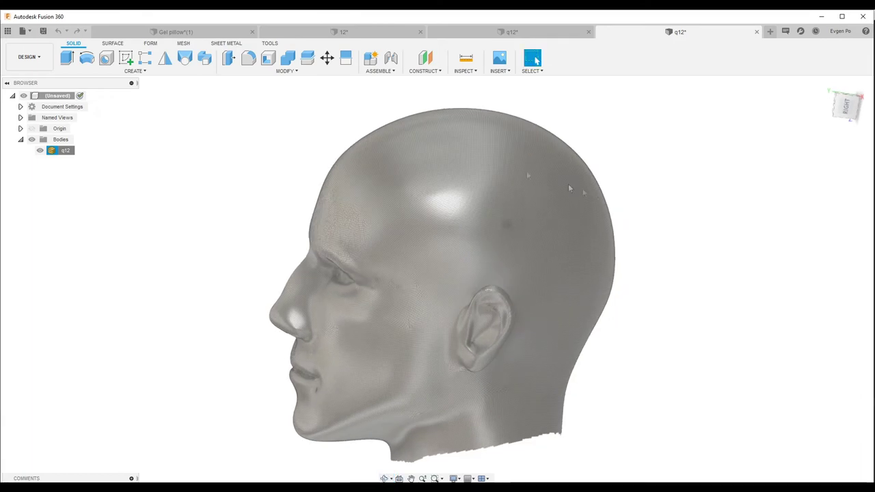
click(23, 31)
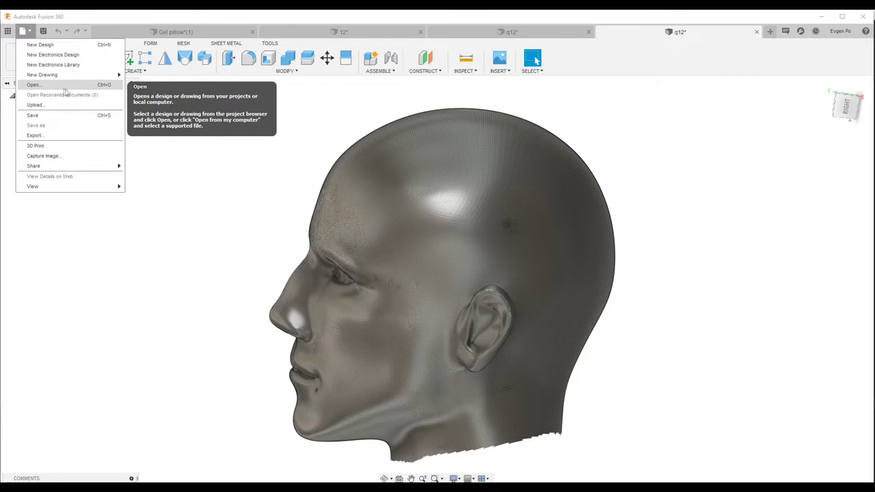
Step: Insert the head mesh file from the Desktop with Insert Mesh as MeshBody2
click(164, 165)
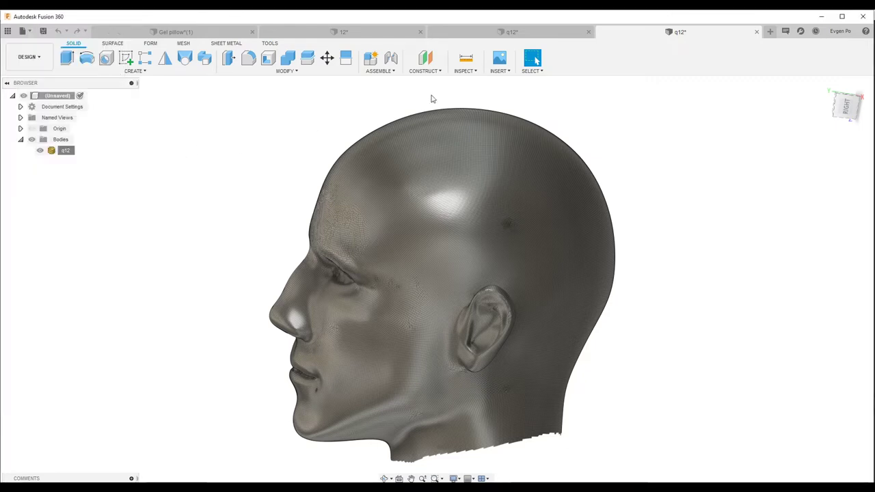
click(499, 70)
click(522, 129)
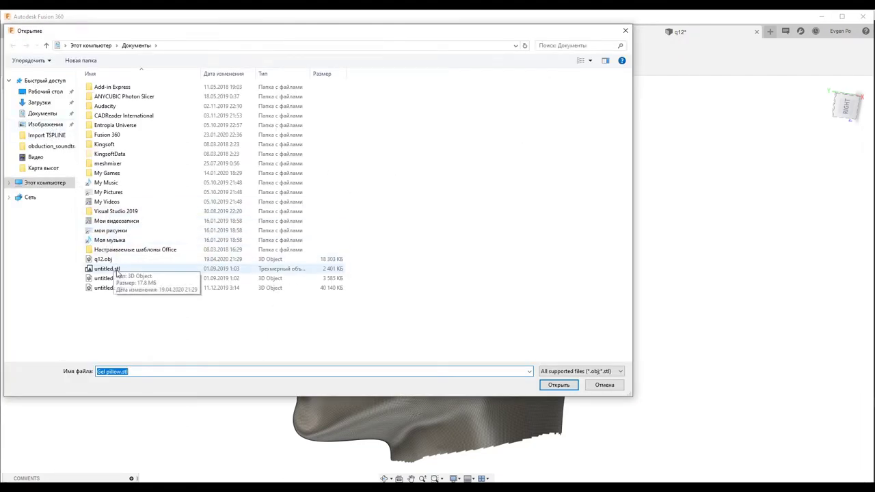
click(43, 96)
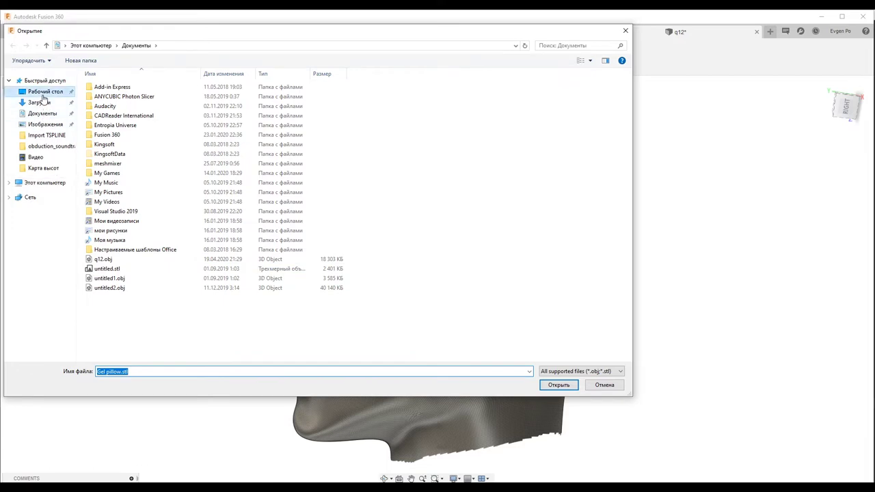
double_click(357, 96)
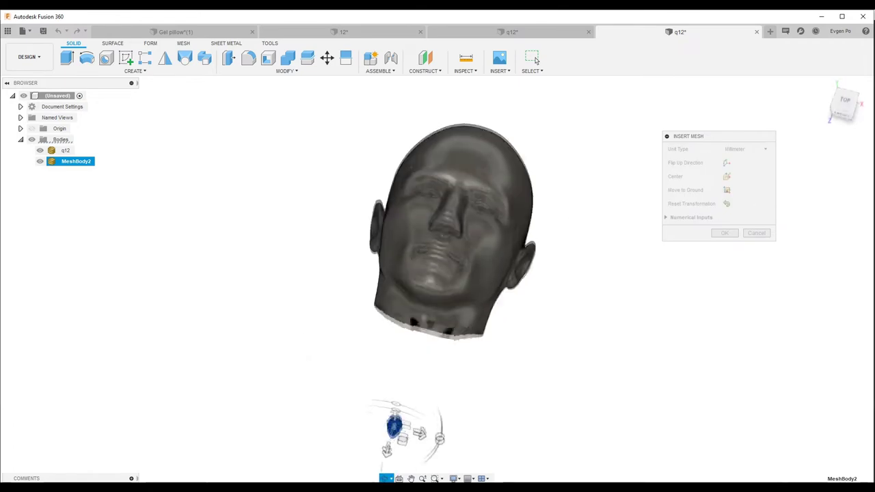
click(344, 33)
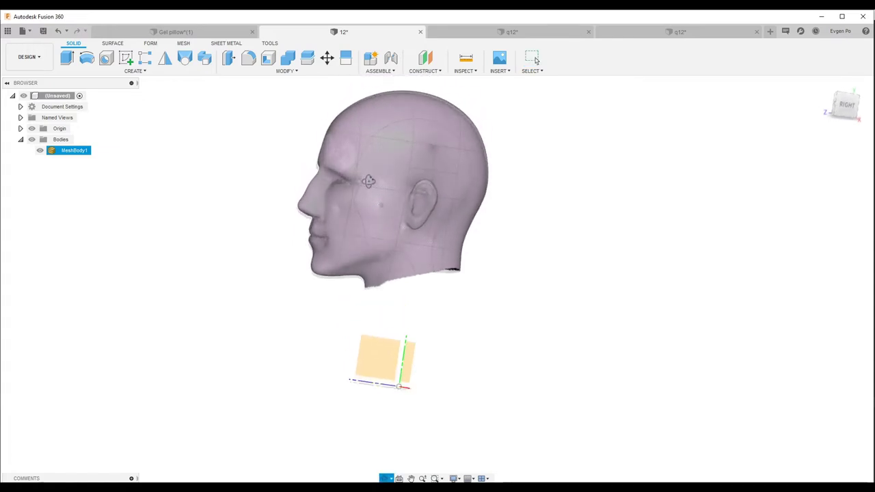
Step: Orbit the head in the 12 design to front and top views for comparison
mouse_move(391, 201)
mouse_down()
mouse_move(458, 212)
mouse_move(439, 217)
mouse_up()
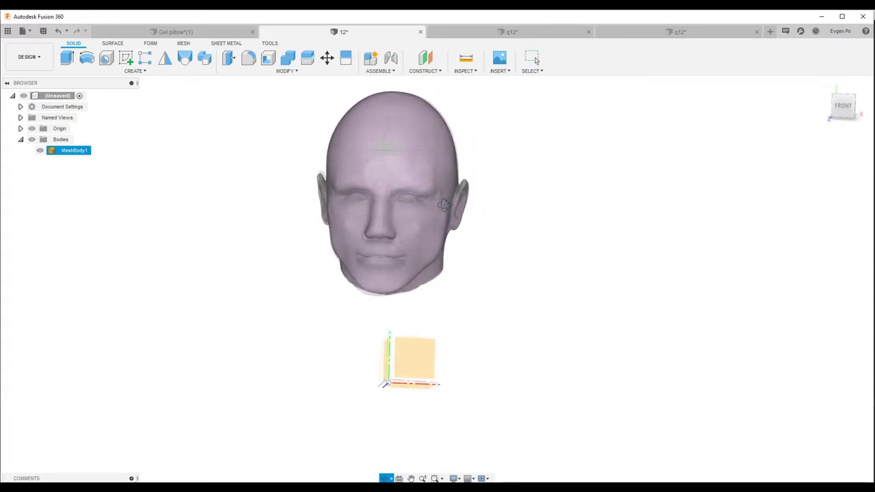
key(Escape)
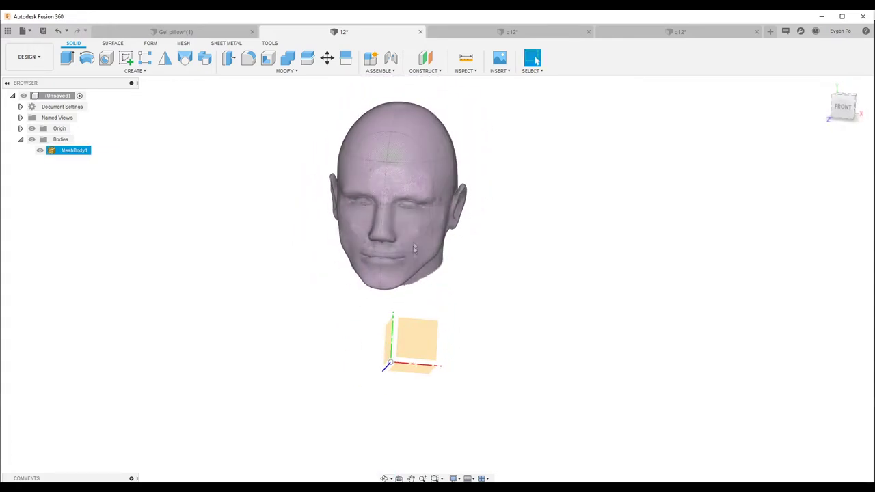
shift+middle_drag(415, 254, 434, 316)
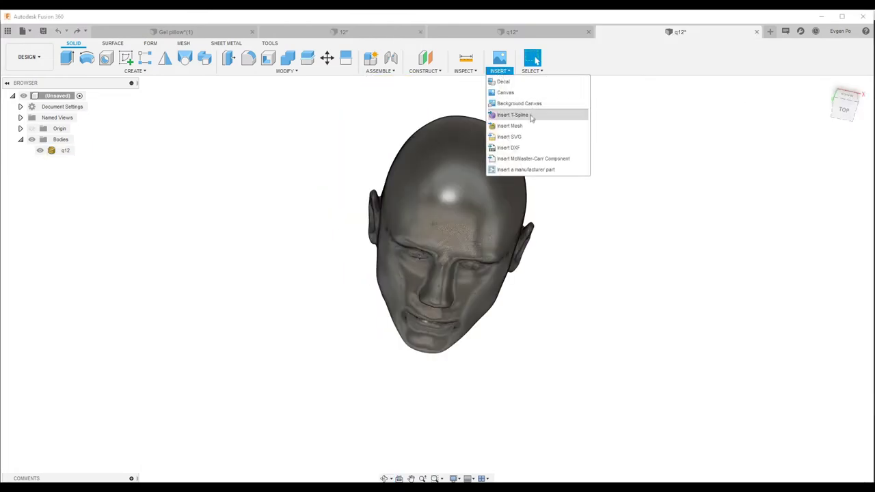
Step: Start Insert Mesh and pick 12.stl as the head mesh file
click(530, 127)
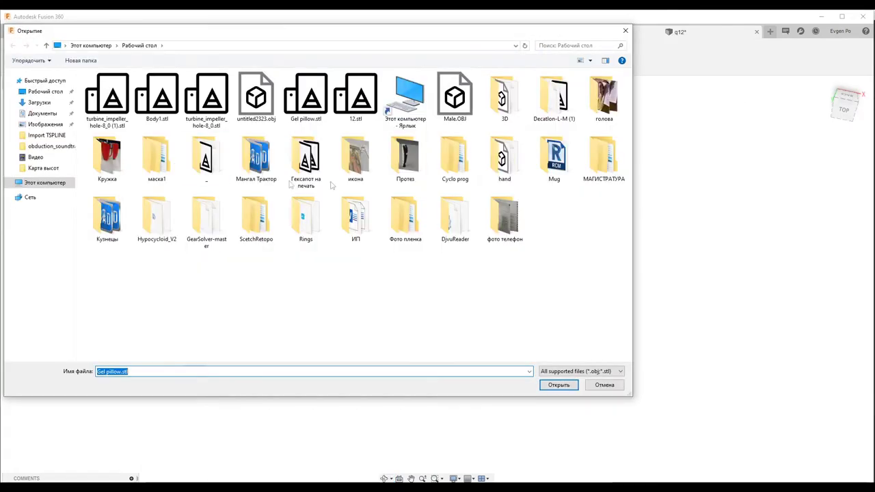
click(365, 98)
double_click(367, 98)
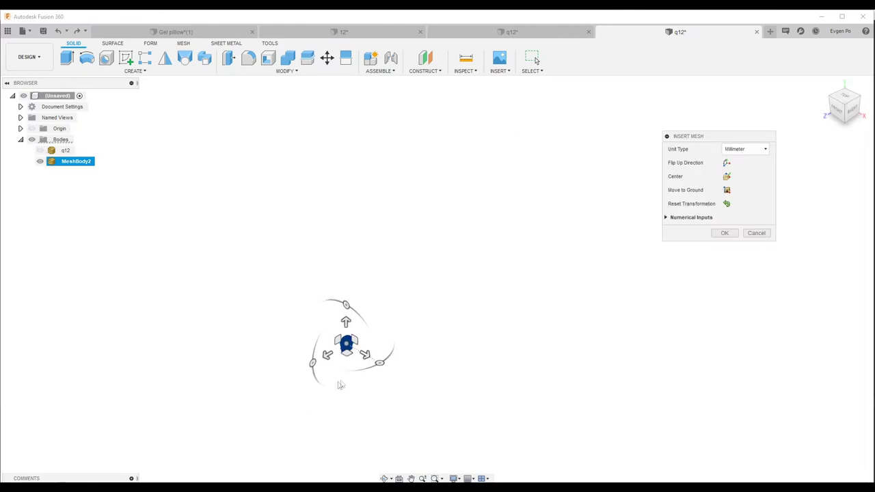
Step: Set Unit Type to Meter and flip the up direction twice, keeping the head upright
click(747, 150)
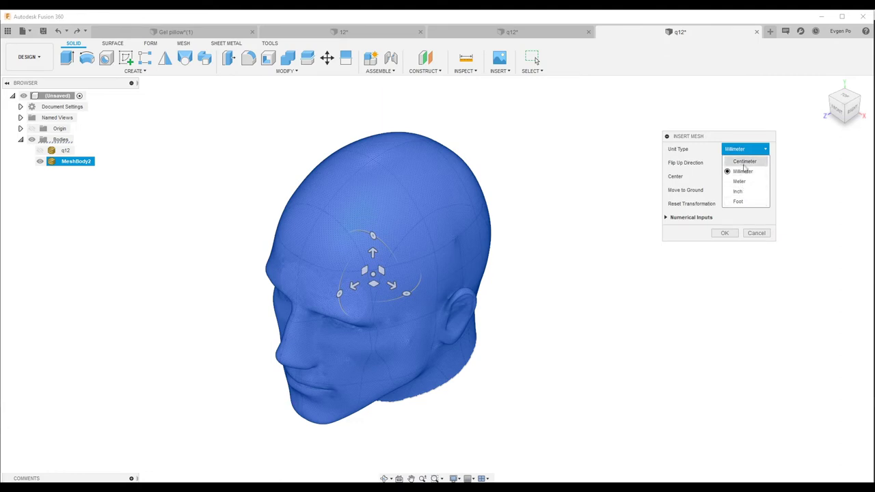
click(746, 175)
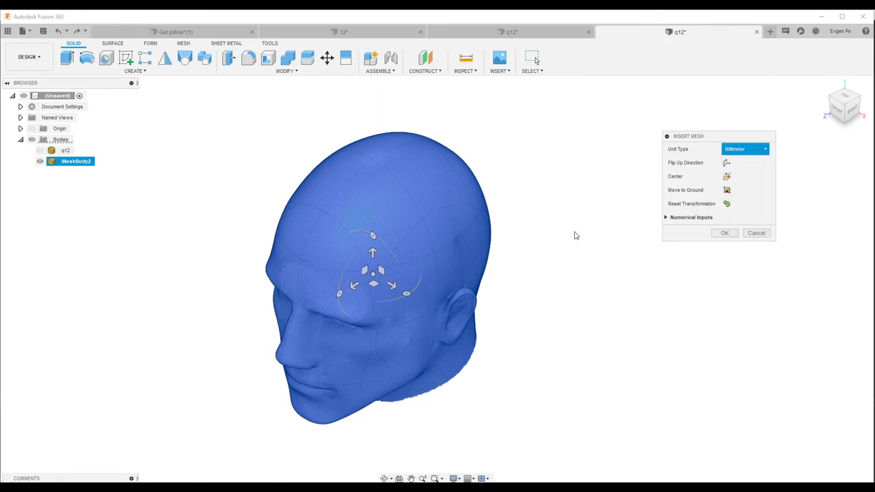
key(Down)
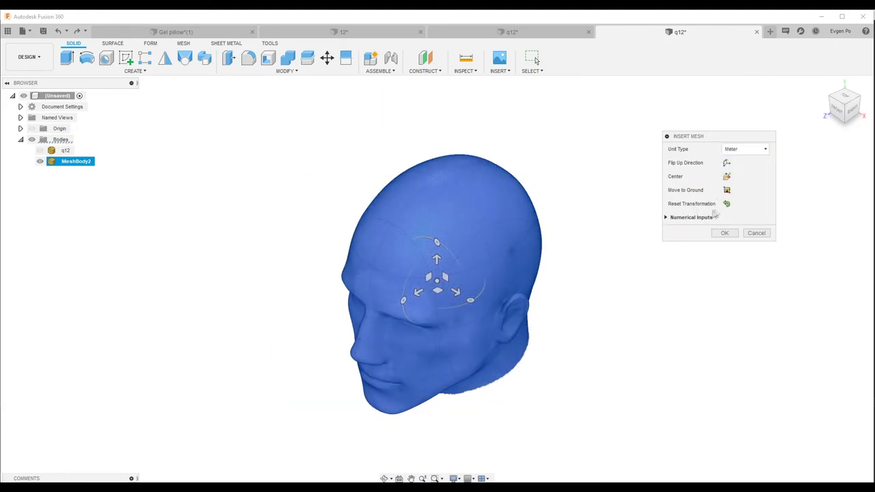
click(727, 162)
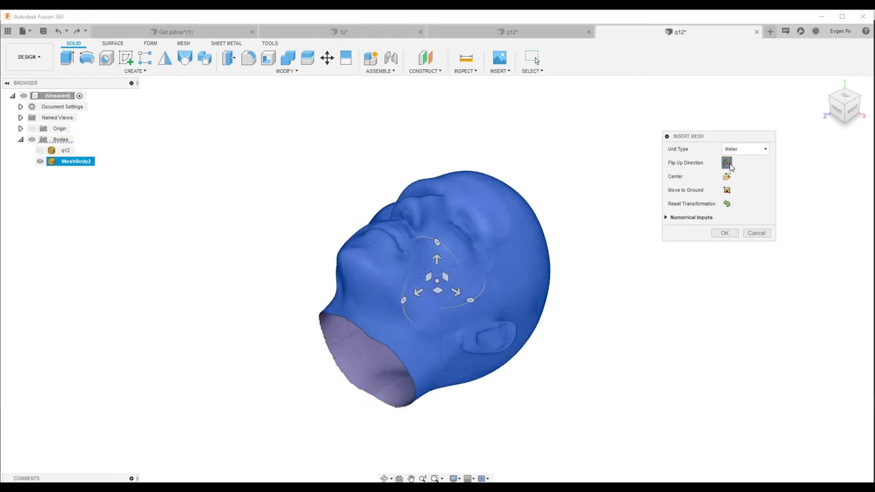
click(728, 164)
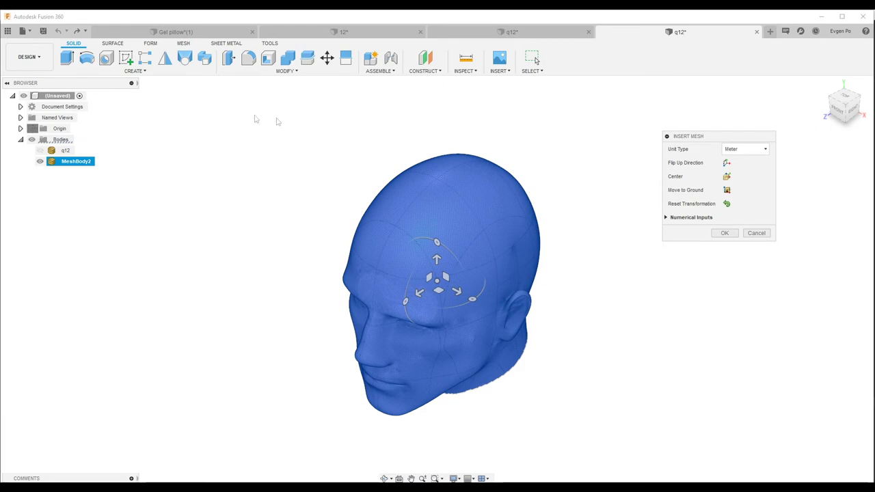
scroll(366, 141, down, 3)
Step: Center the head mesh on the origin and check it from several sides
mouse_move(377, 148)
shift+middle_down()
mouse_move(452, 139)
mouse_move(445, 153)
shift+middle_up()
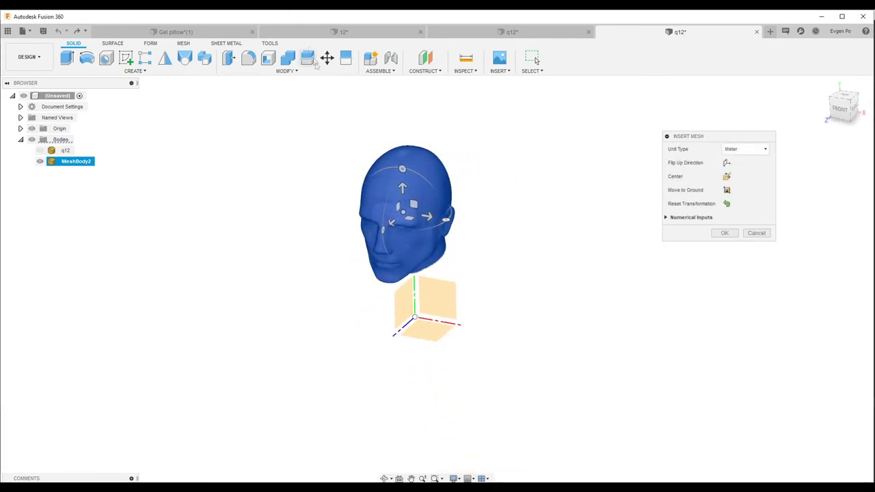
shift+middle_drag(313, 99, 359, 130)
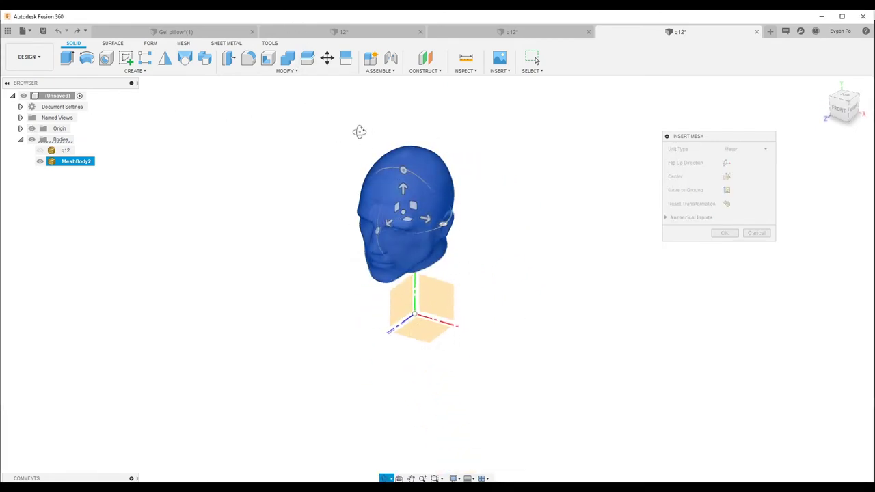
click(727, 177)
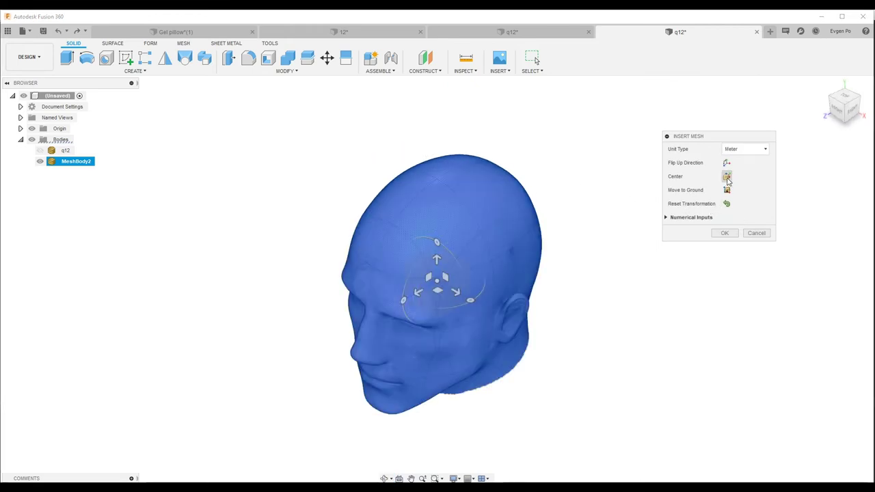
shift+middle_drag(527, 237, 433, 290)
mouse_move(486, 268)
shift+middle_down()
mouse_move(469, 227)
mouse_move(410, 218)
shift+middle_up()
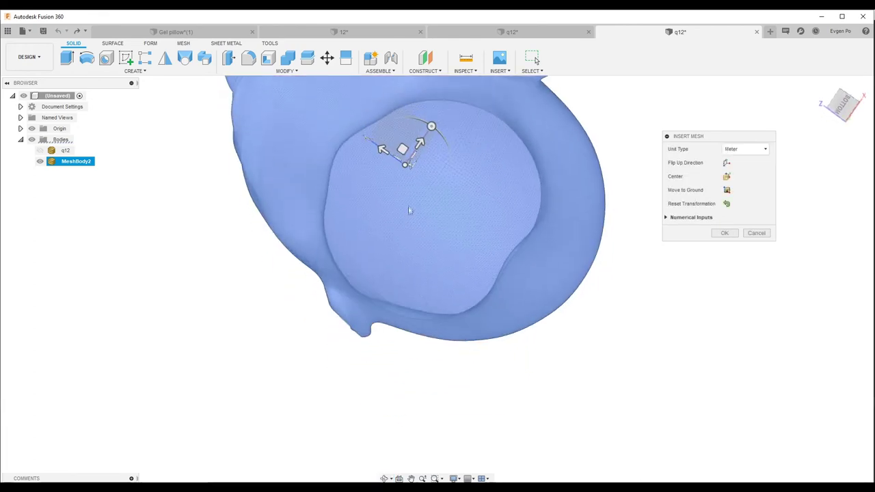
shift+middle_drag(424, 239, 432, 263)
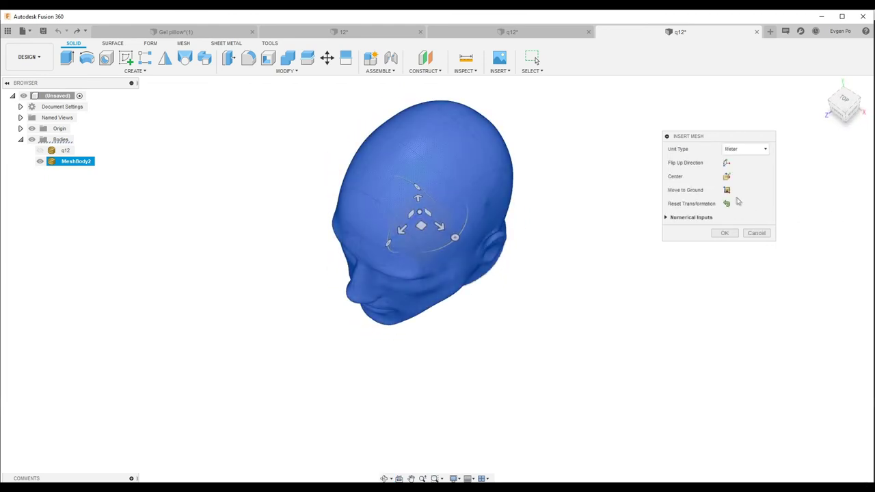
shift+middle_drag(514, 214, 719, 195)
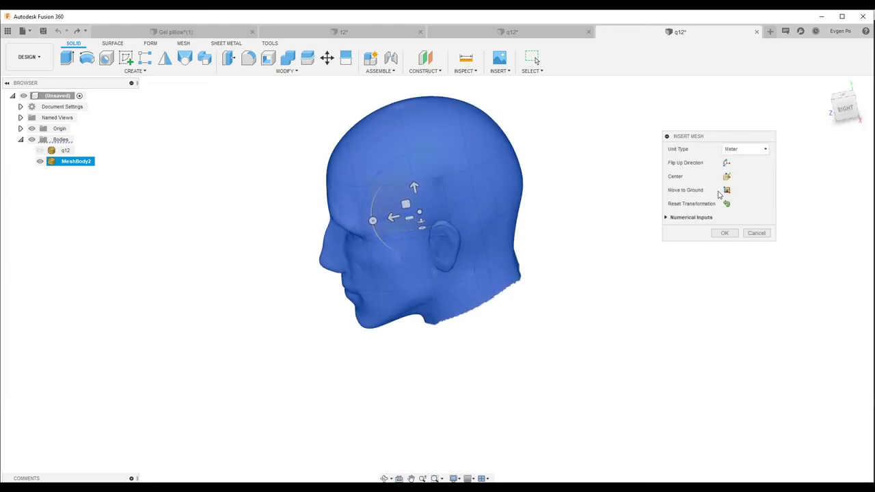
Step: Move the head to the ground plane and zoom in on the chin to verify
click(727, 191)
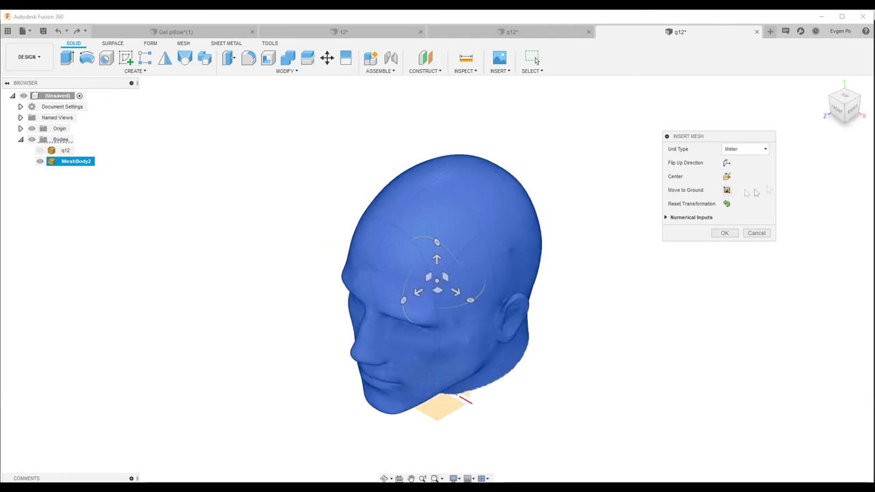
shift+middle_drag(611, 175, 581, 162)
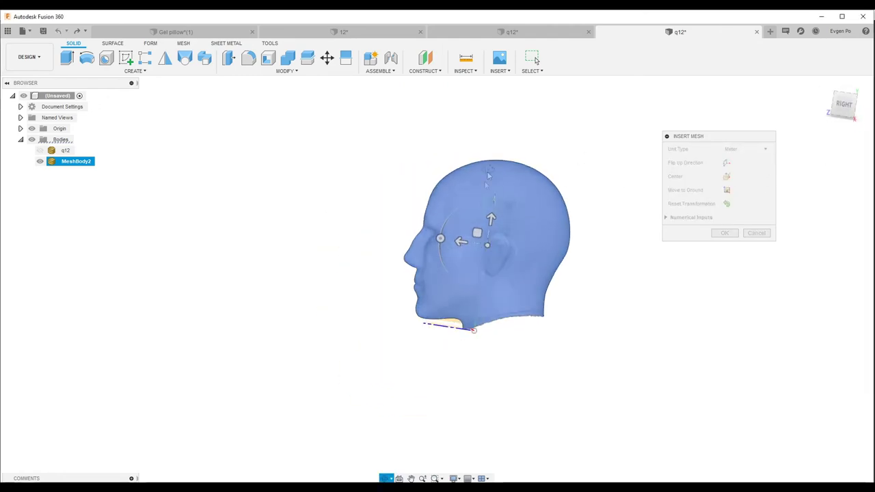
scroll(465, 311, up, 5)
scroll(465, 311, up, 3)
scroll(482, 311, up, 2)
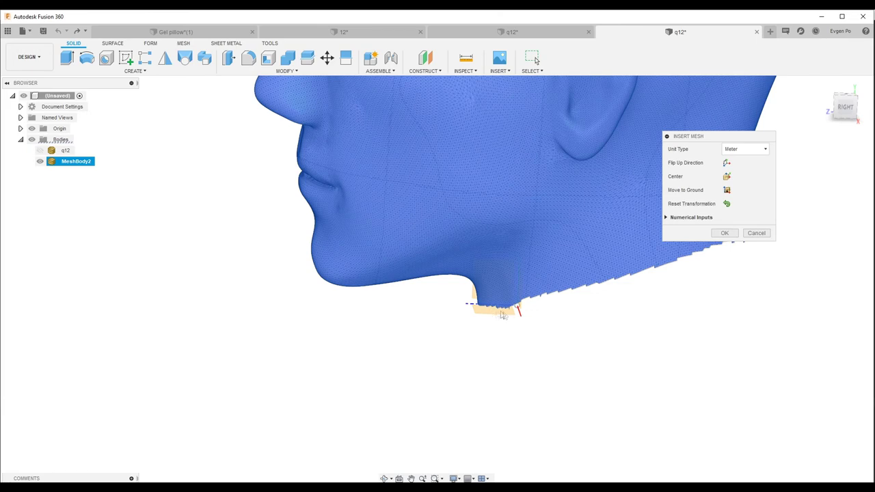
shift+middle_drag(504, 316, 540, 311)
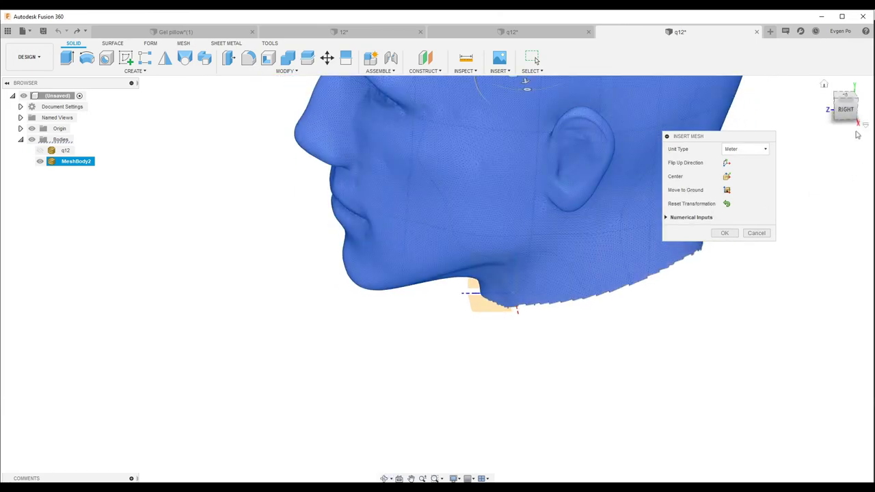
scroll(540, 235, down, 3)
scroll(540, 235, down, 2)
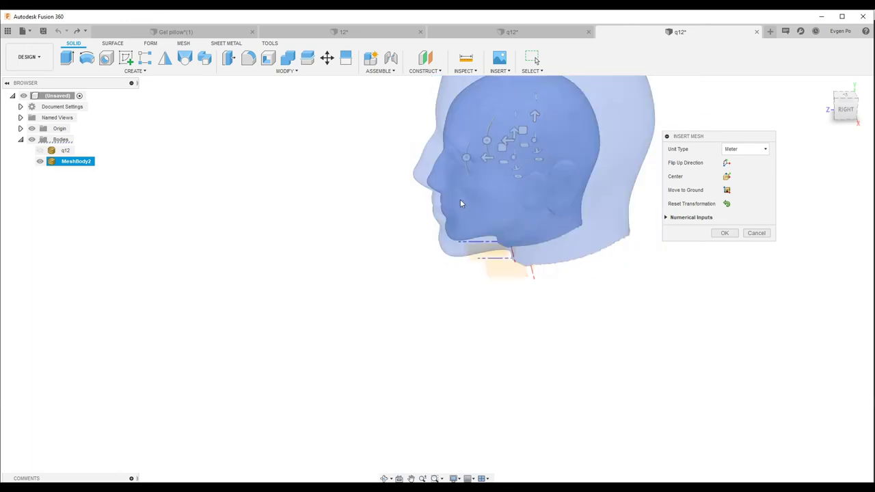
drag(460, 199, 467, 203)
shift+middle_drag(467, 203, 506, 171)
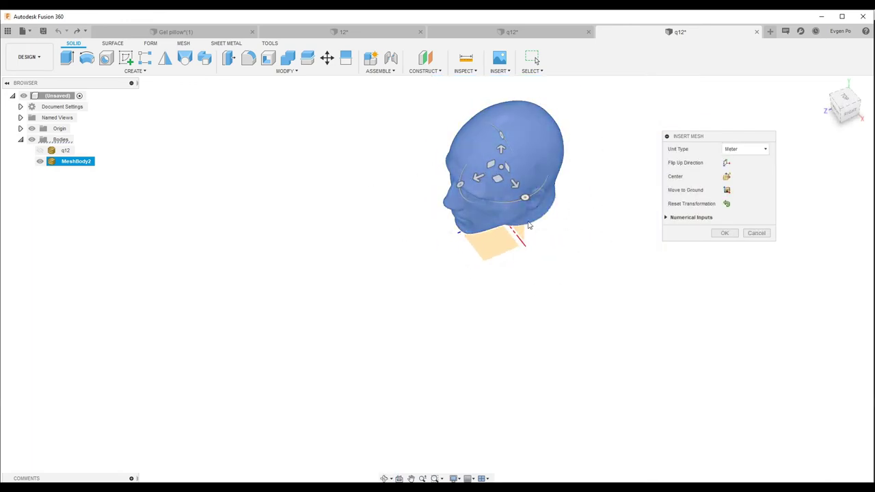
click(135, 71)
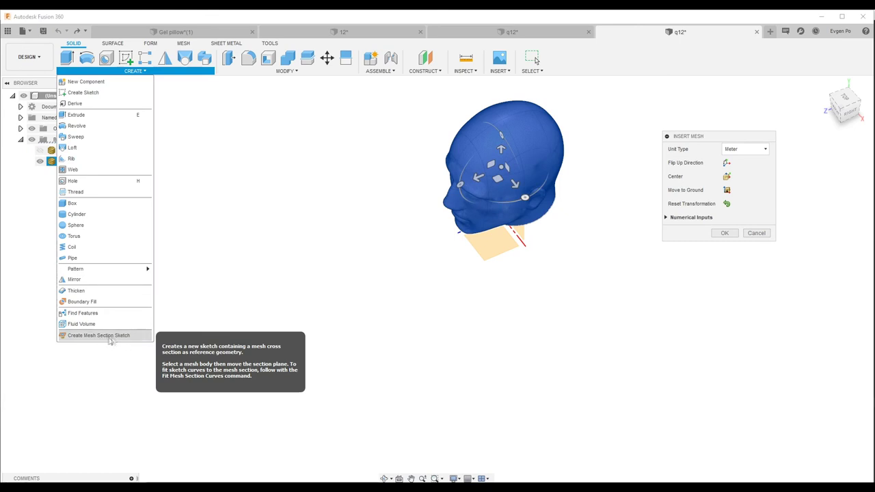
Step: Reset the head mesh's transformation to zero position and rotation, and confirm it as MeshBody2
shift+middle_click(425, 225)
shift+middle_drag(424, 226, 385, 182)
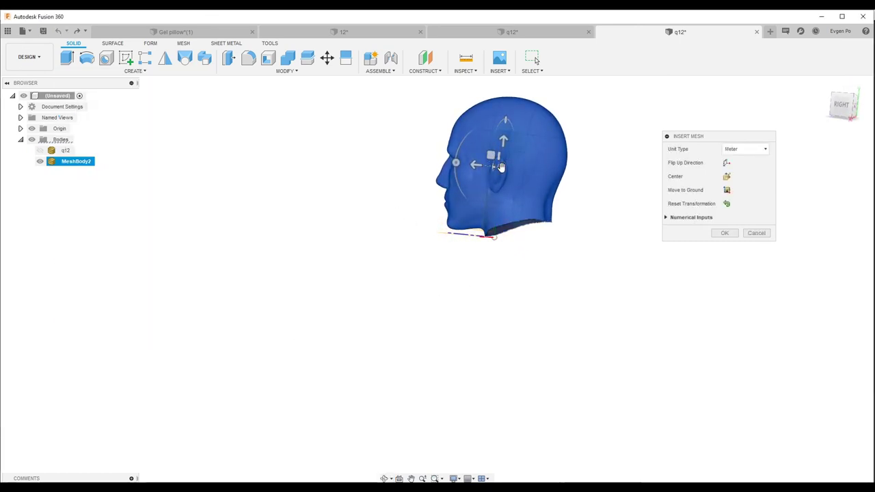
scroll(533, 149, up, 3)
click(726, 204)
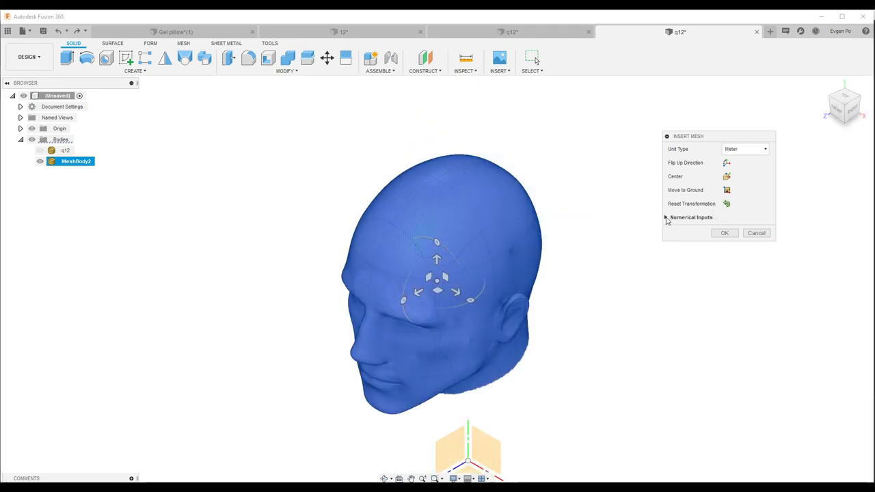
click(667, 218)
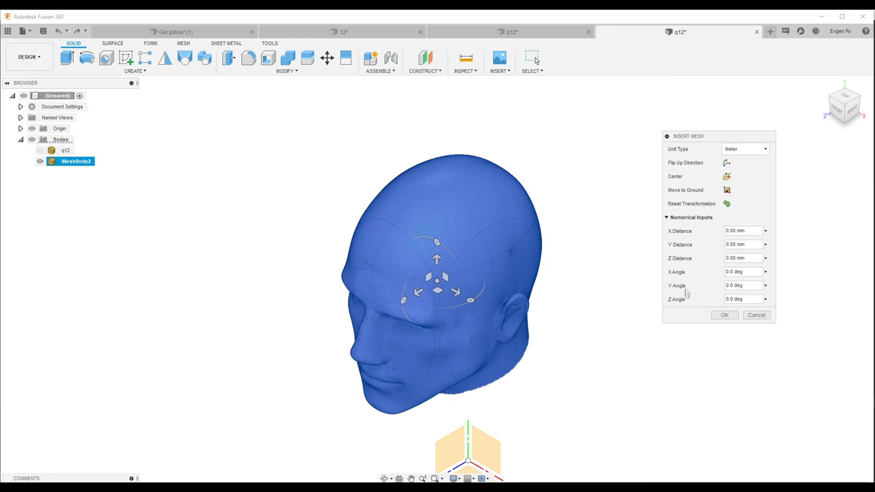
key(Return)
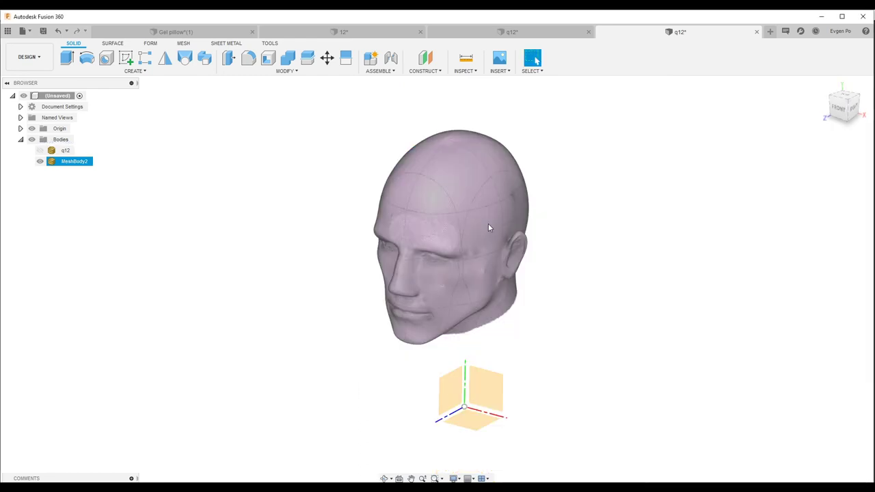